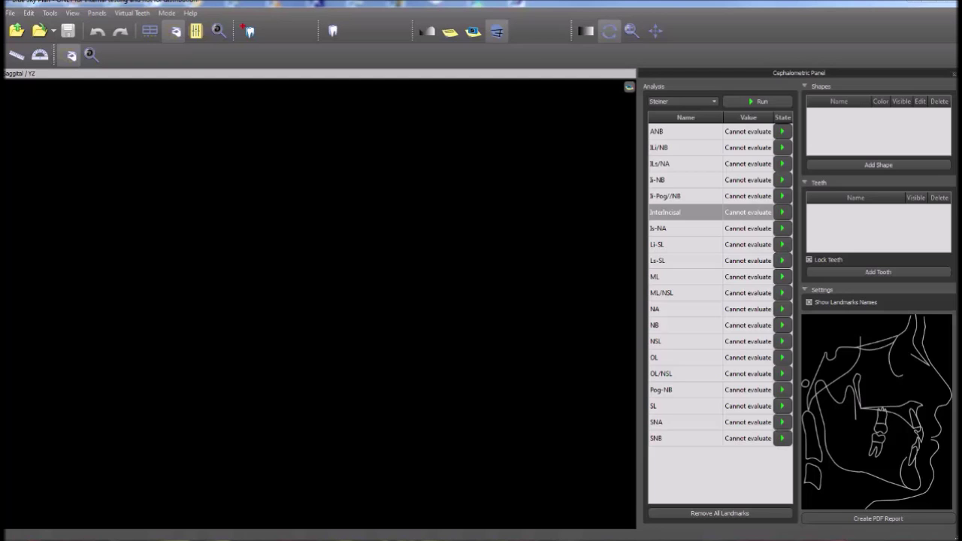
Choose Cephalometric from the Mode menu
left_click(175, 12)
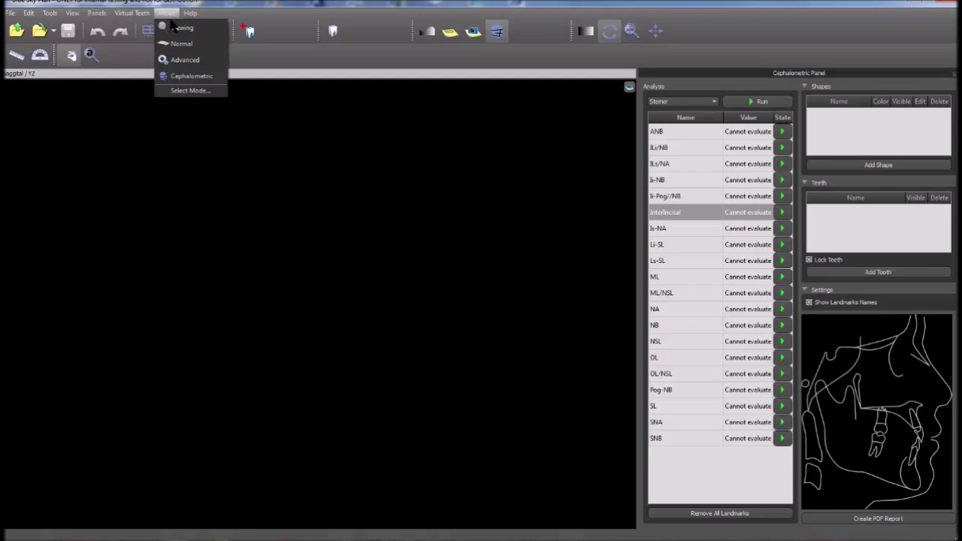
left_click(167, 76)
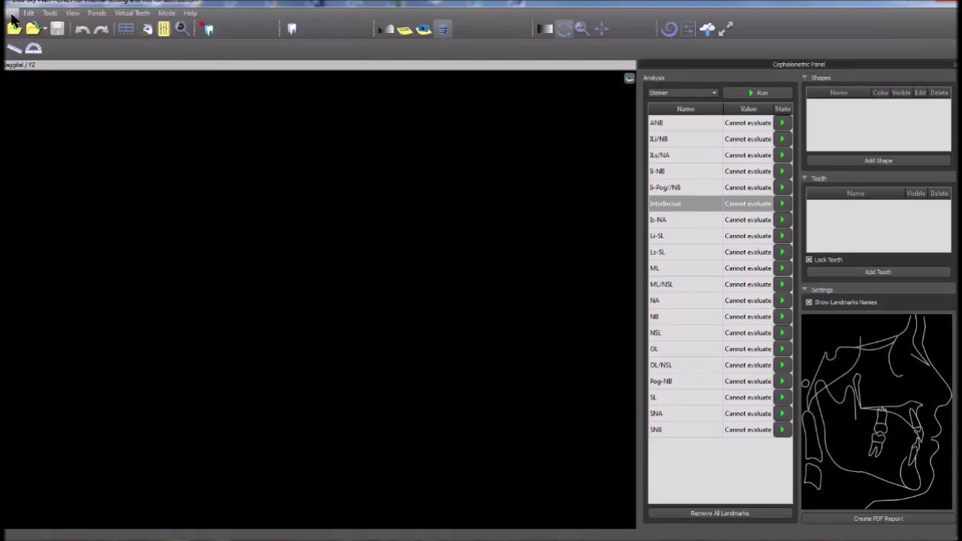
Open the 001-anon 2015.05.12-10.46.23.zip dataset through File > Open Project
left_click(12, 15)
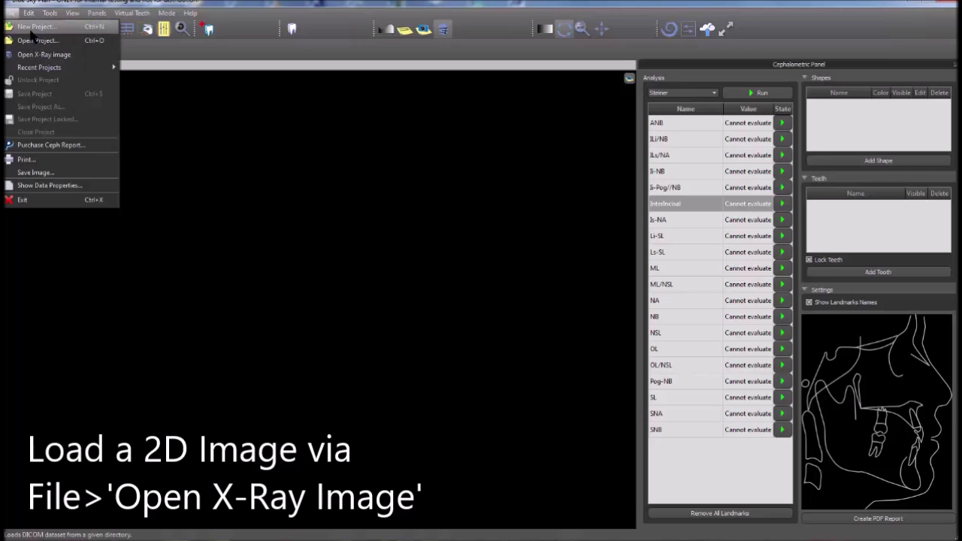
left_click(36, 40)
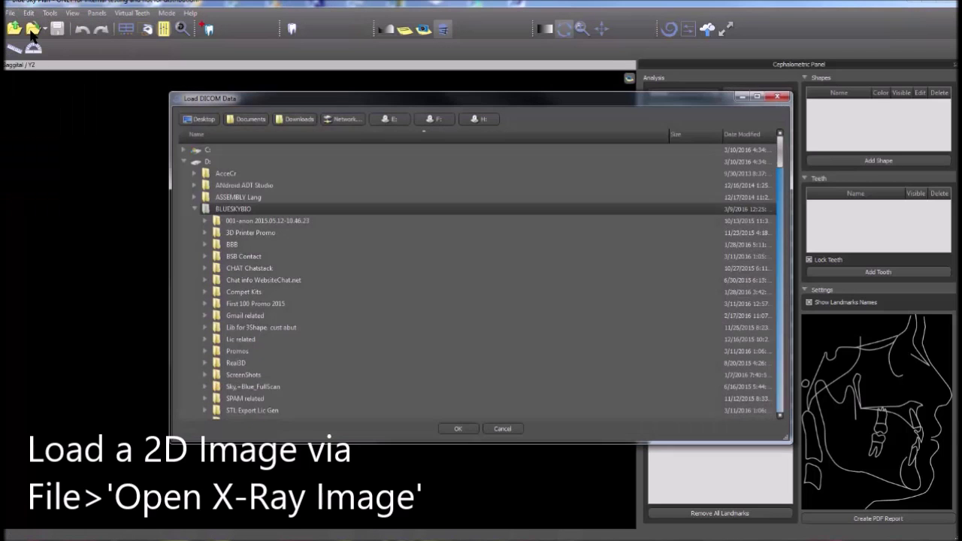
scroll(255, 277, "down", 3)
scroll(254, 275, "down", 2)
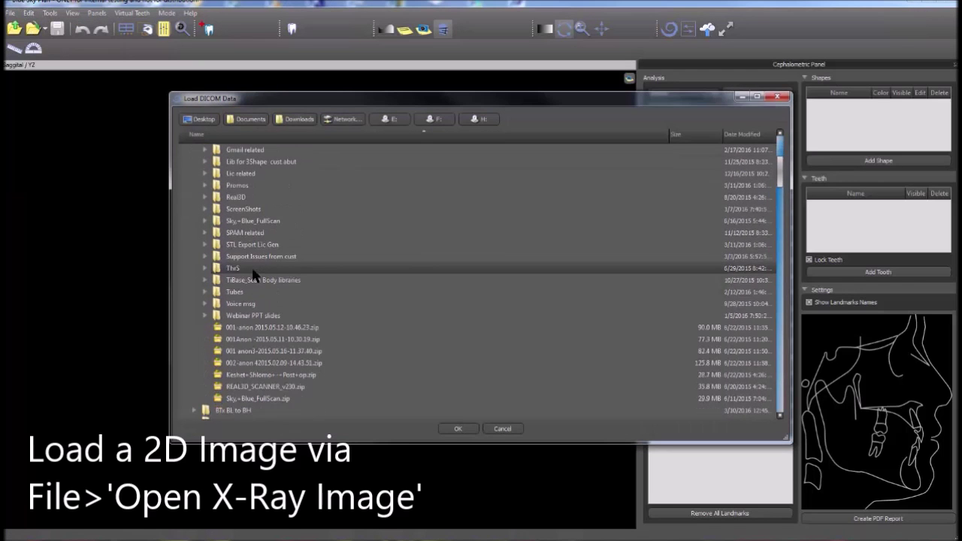
left_click(254, 329)
double_click(254, 329)
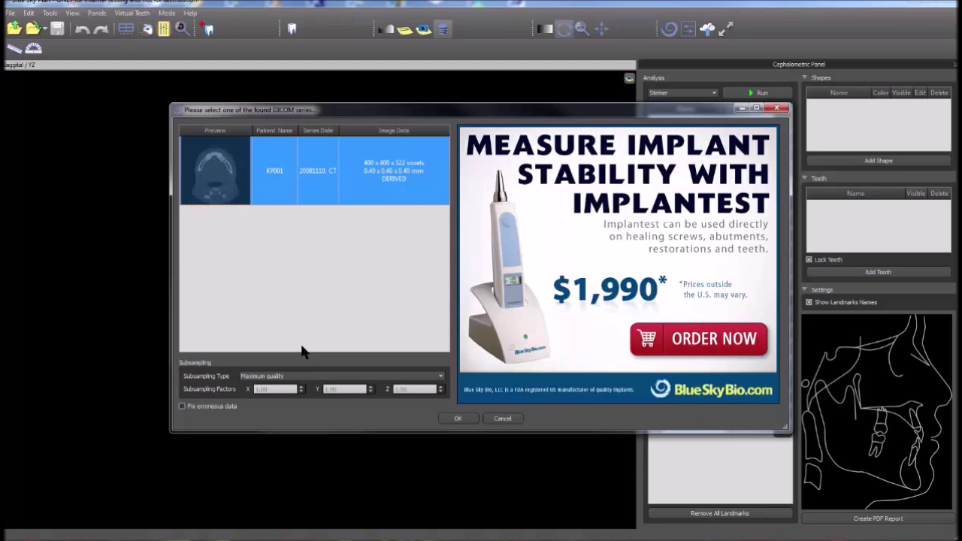
Accept the 400 x 400 x 322 CT series, rotate it slightly, and generate the lateral X-ray
left_click(453, 418)
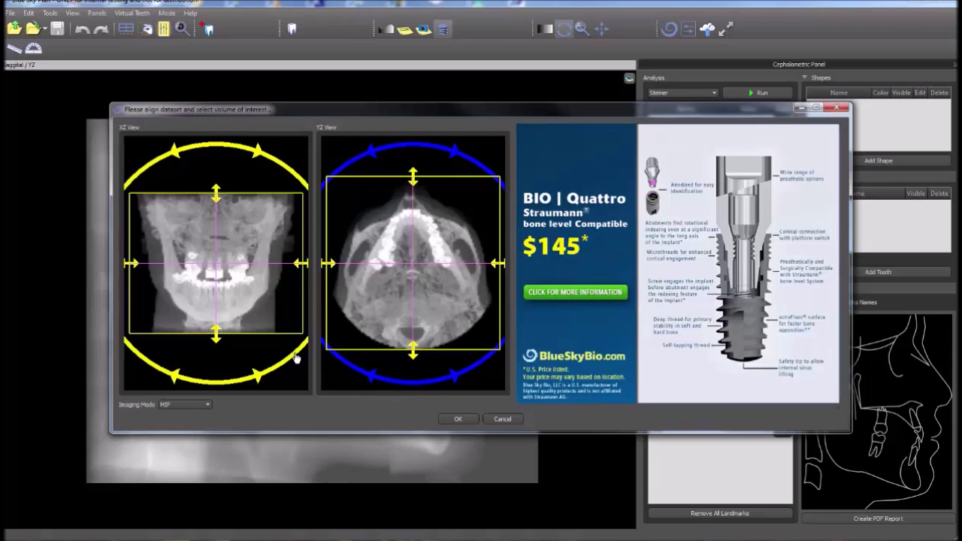
left_click_drag(295, 358, 300, 363)
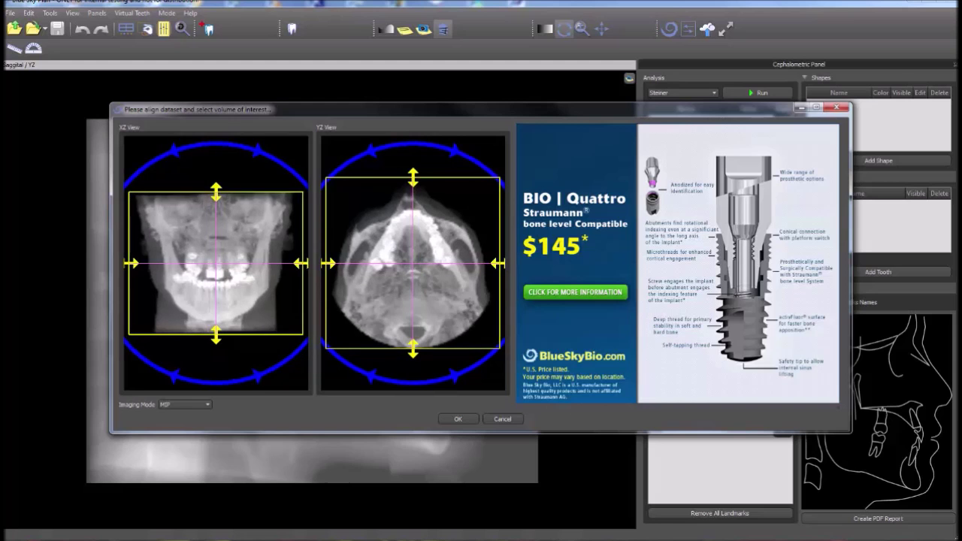
left_click(454, 418)
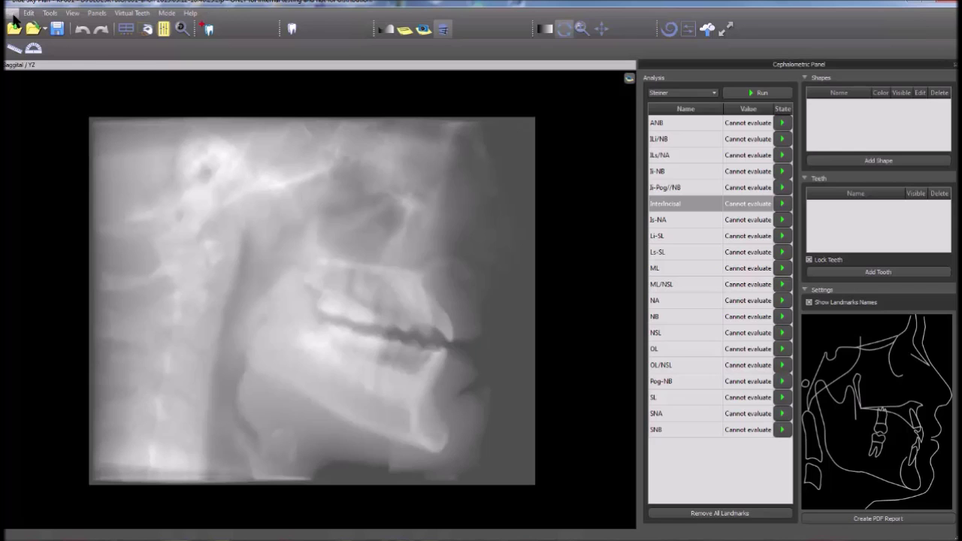
Open the File menu over the X-ray, then close it without choosing anything
left_click(12, 14)
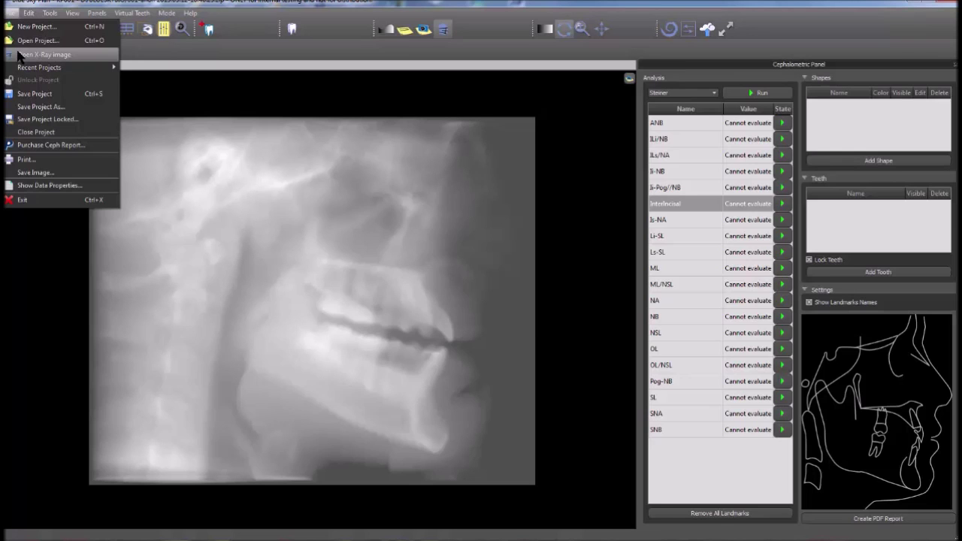
left_click(208, 29)
Add a Medium Right Maxillary Central Incisor onto the patient's upper front tooth
left_click(209, 28)
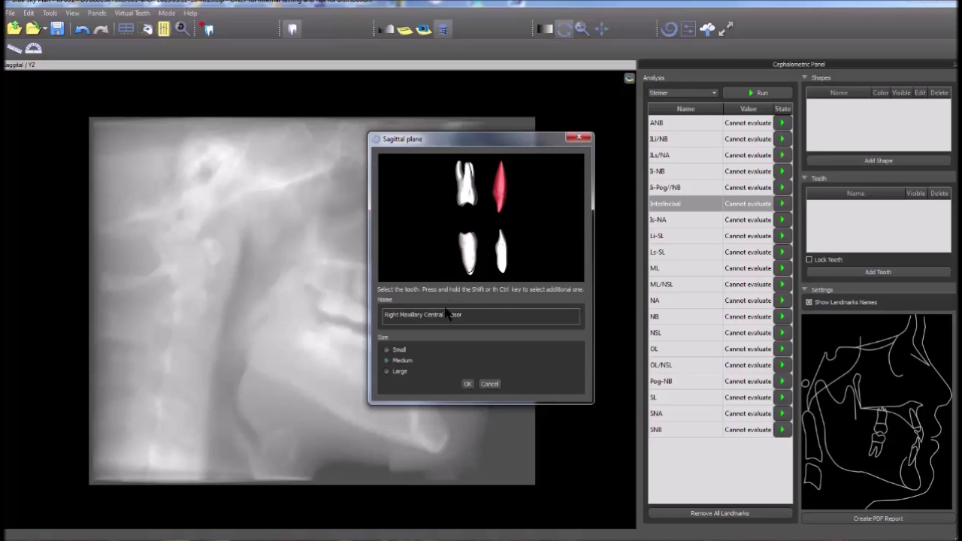
left_click(465, 384)
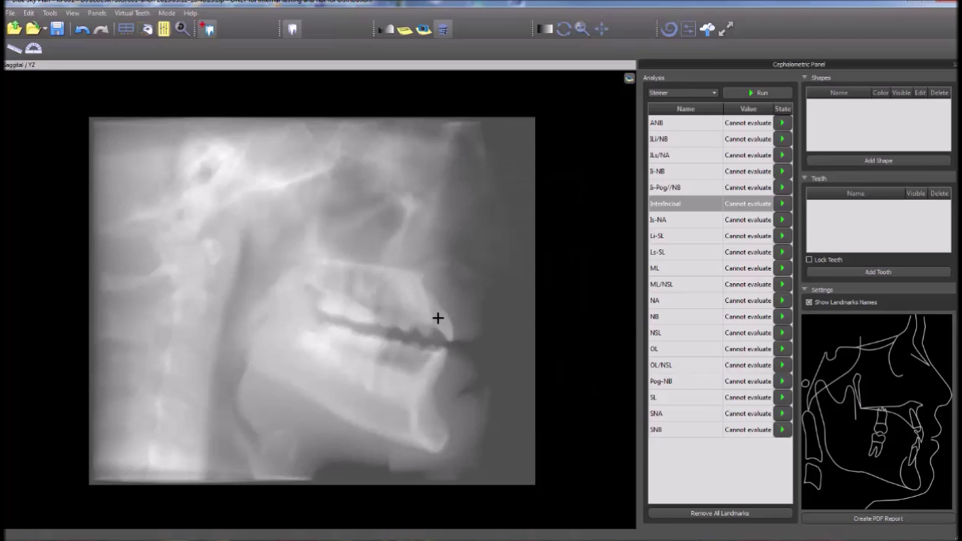
left_click(437, 318)
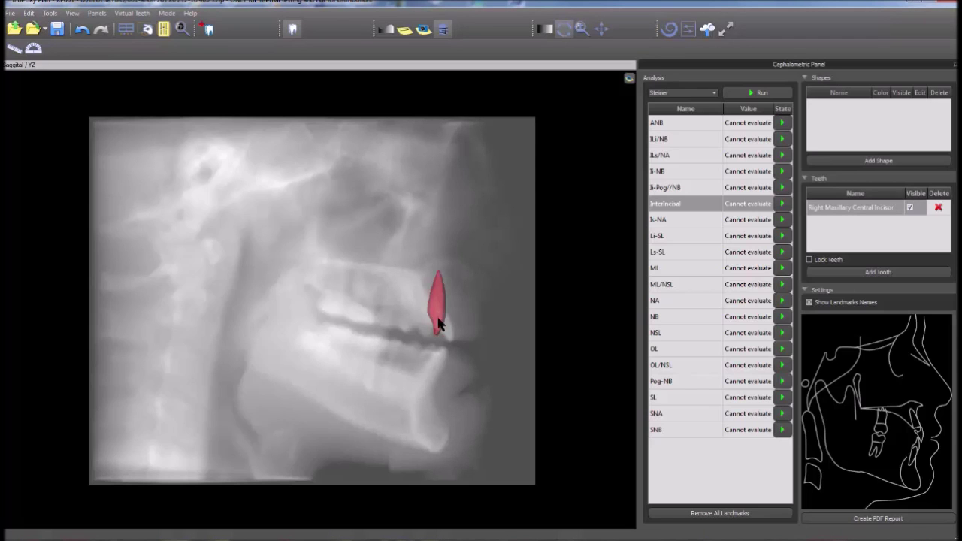
Shift the incisor slightly left and tilt it to match the real tooth, keeping it visible
left_click(438, 304)
left_click_drag(438, 304, 429, 304)
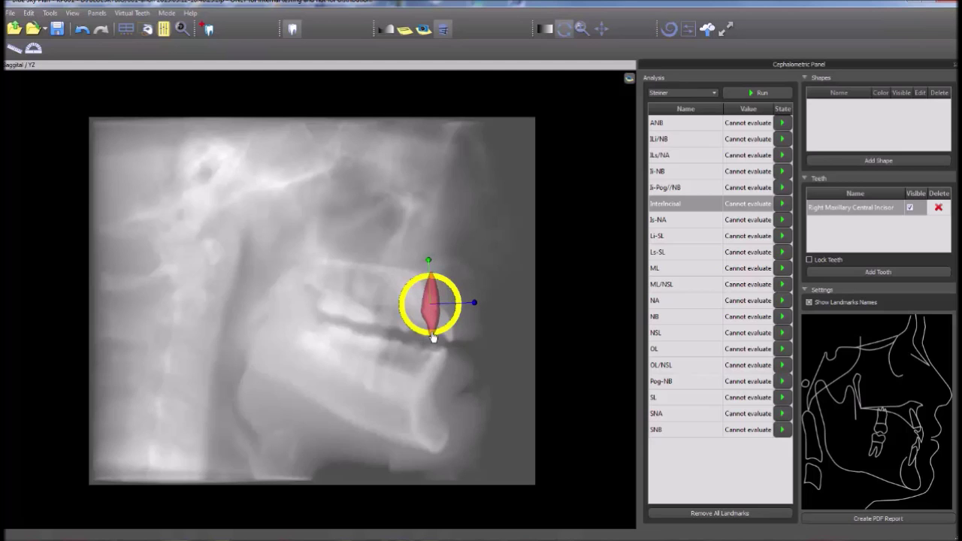
left_click_drag(426, 338, 445, 290)
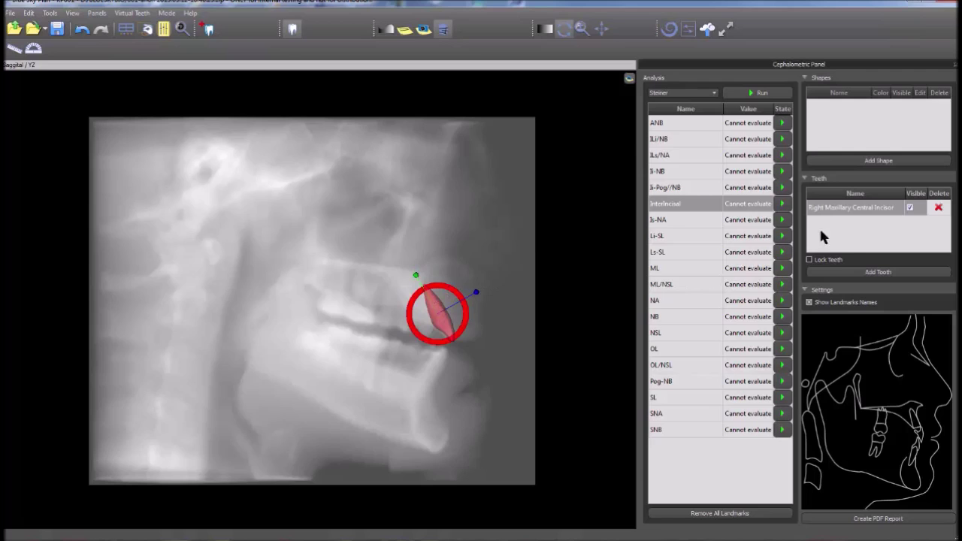
left_click(910, 208)
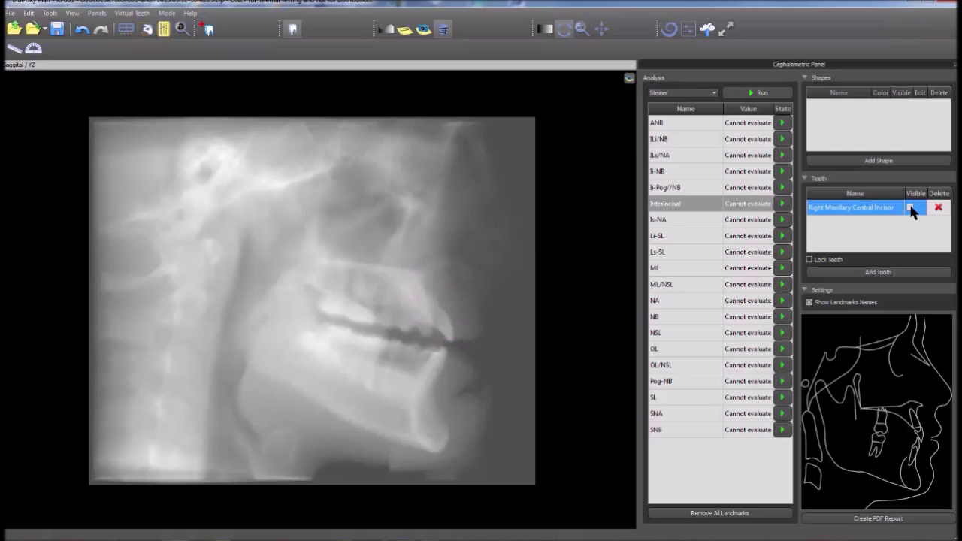
left_click(910, 208)
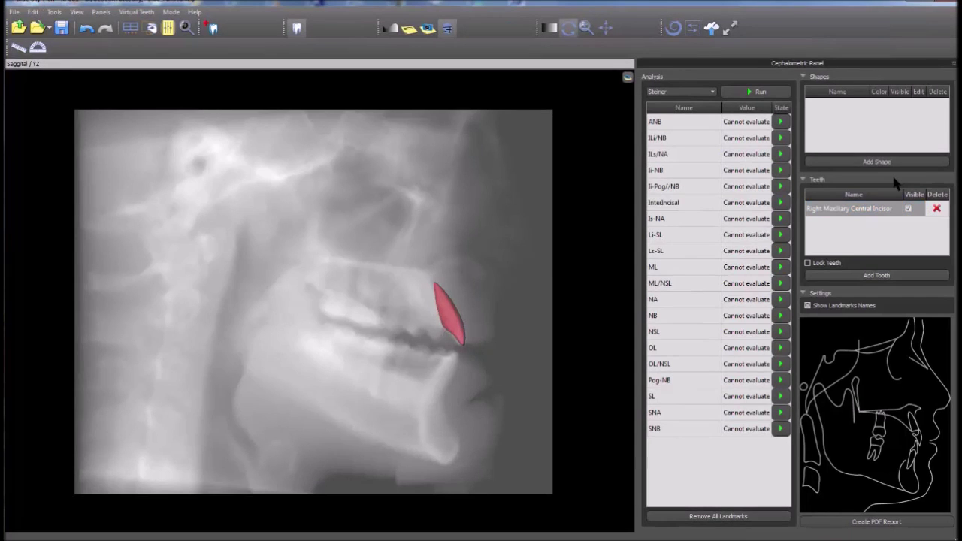
Draw a four-point yellow outline shape across the upper skull near the orbit
left_click(876, 162)
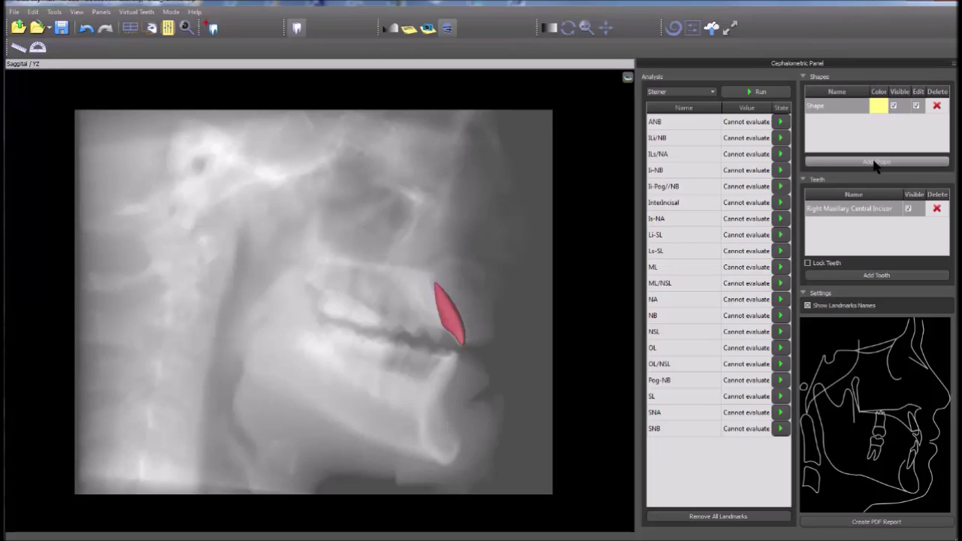
left_click(361, 189)
left_click(377, 190)
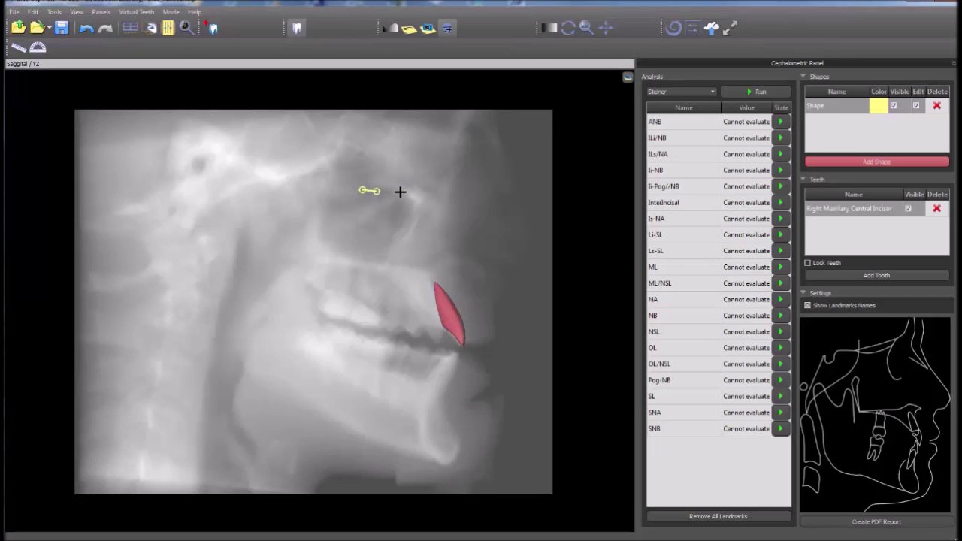
left_click(400, 192)
left_click(420, 191)
left_click(840, 165)
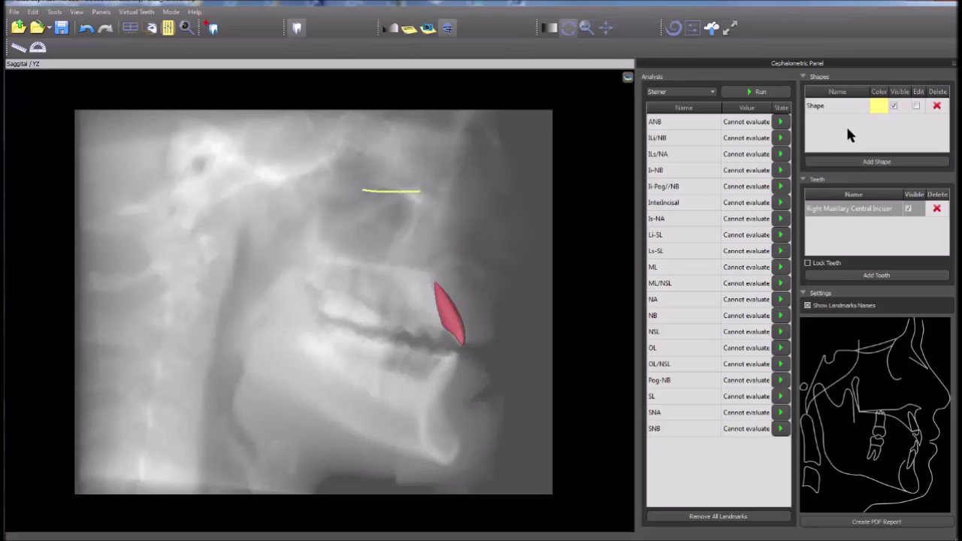
Make the shape editable and drag its end point to close it into a loop
left_click(822, 105)
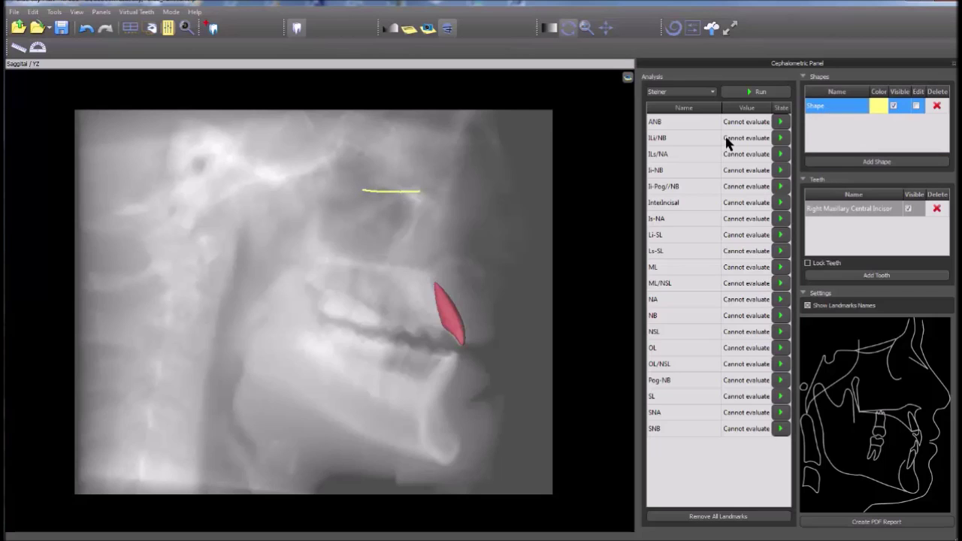
left_click(916, 106)
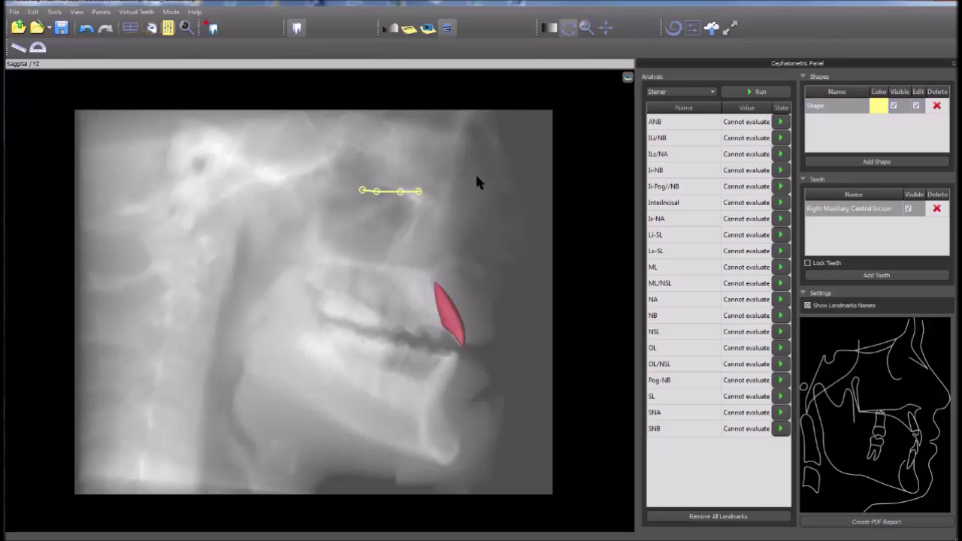
mouse_move(418, 191)
left_mouse_down()
mouse_move(421, 212)
mouse_move(387, 210)
mouse_move(417, 188)
left_mouse_up()
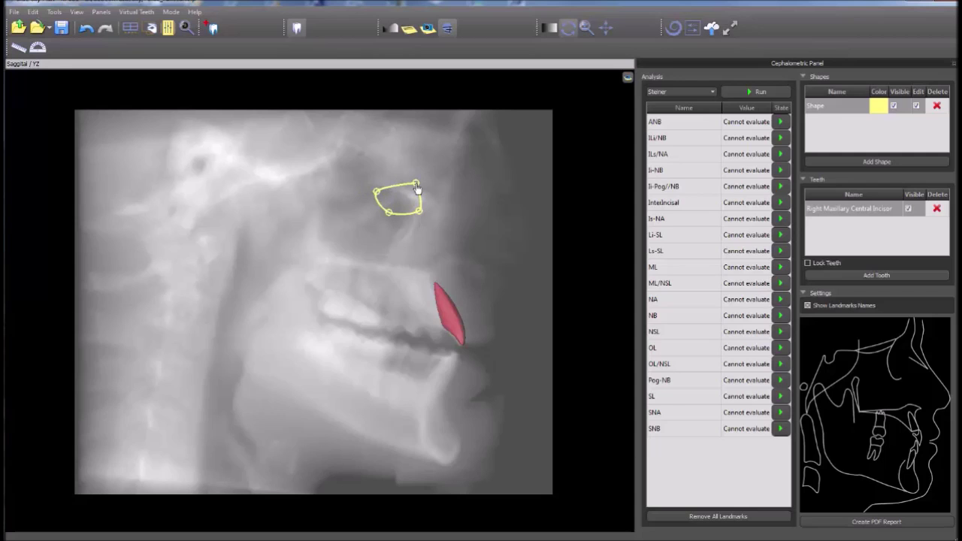
double_click(825, 107)
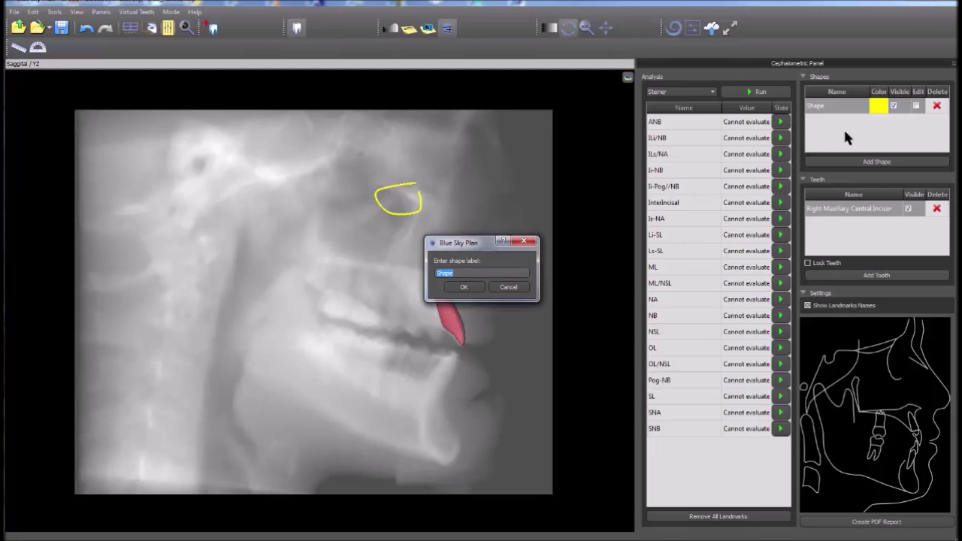
Rename the shape to 12 and recolour it red
type("12")
left_click(464, 289)
left_click(879, 105)
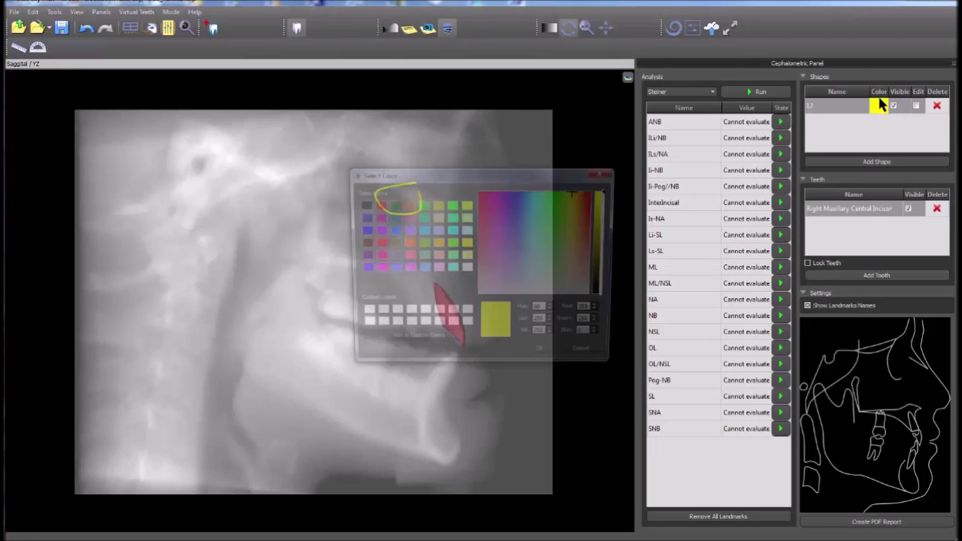
left_click(376, 242)
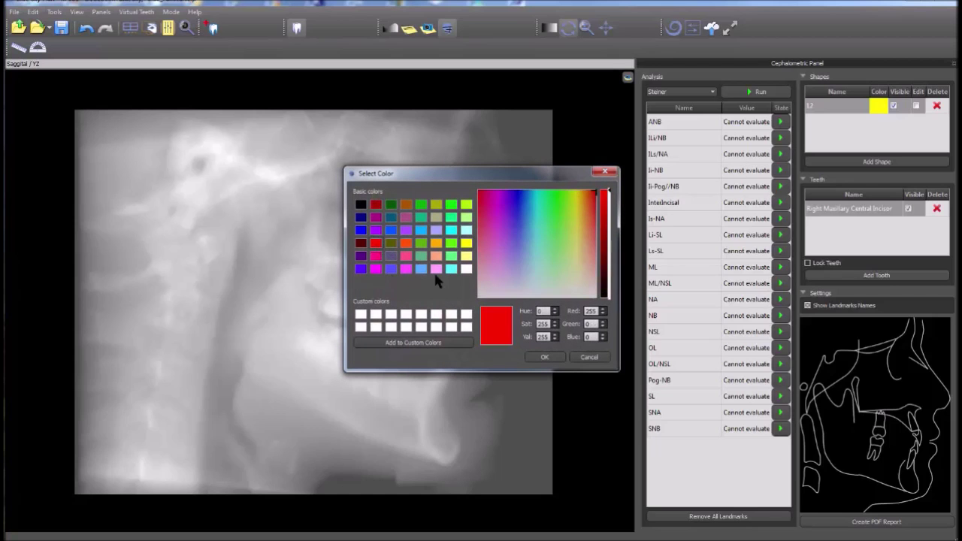
left_click(552, 356)
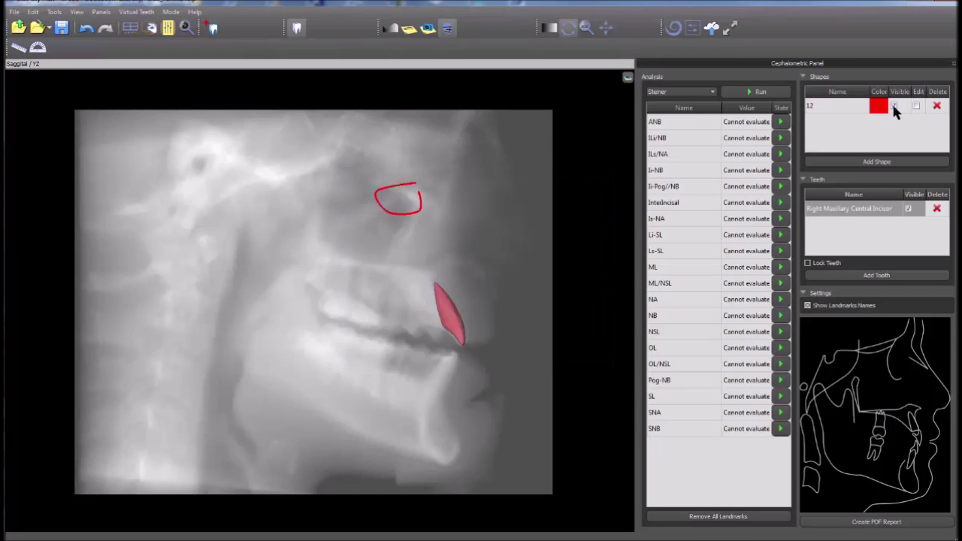
Toggle shape 12's visibility and edit mode, then delete it
left_click(894, 106)
left_click(893, 106)
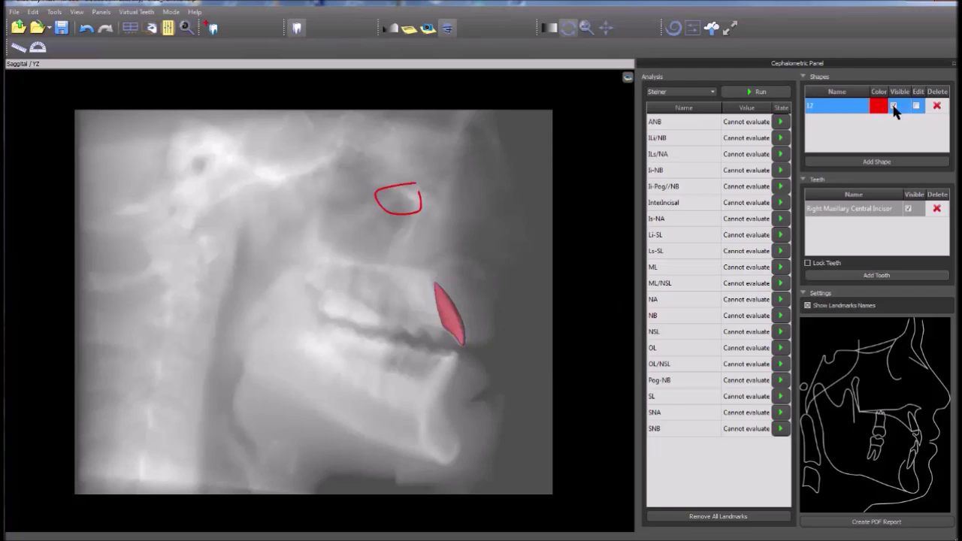
left_click(916, 106)
left_click(916, 108)
left_click(917, 108)
left_click(937, 107)
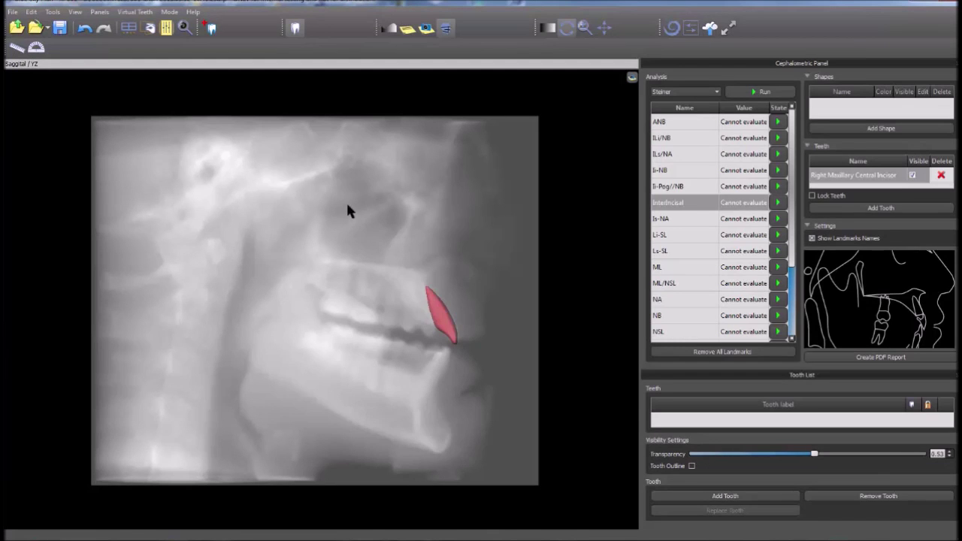
Reselect Steiner in the Analysis dropdown and start tracing its landmarks
left_click(715, 94)
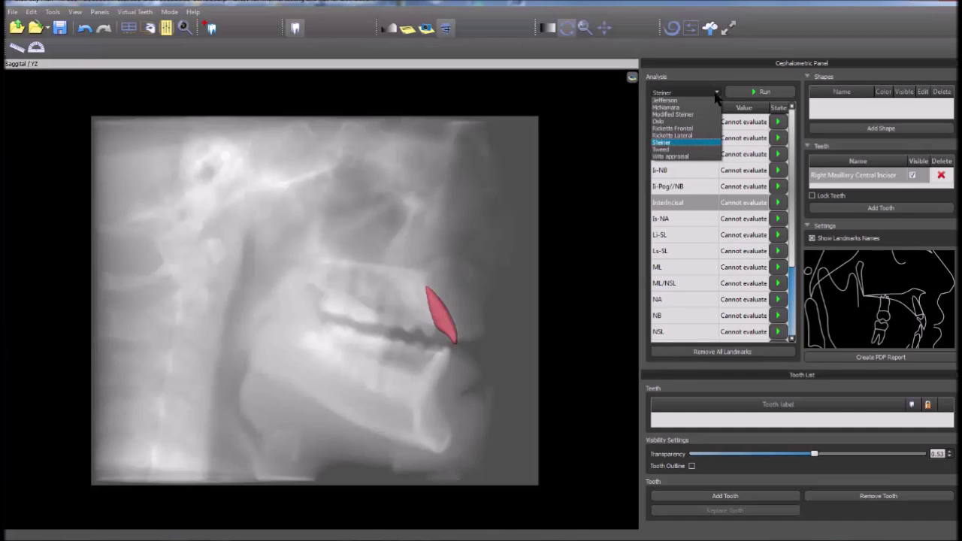
left_click(680, 141)
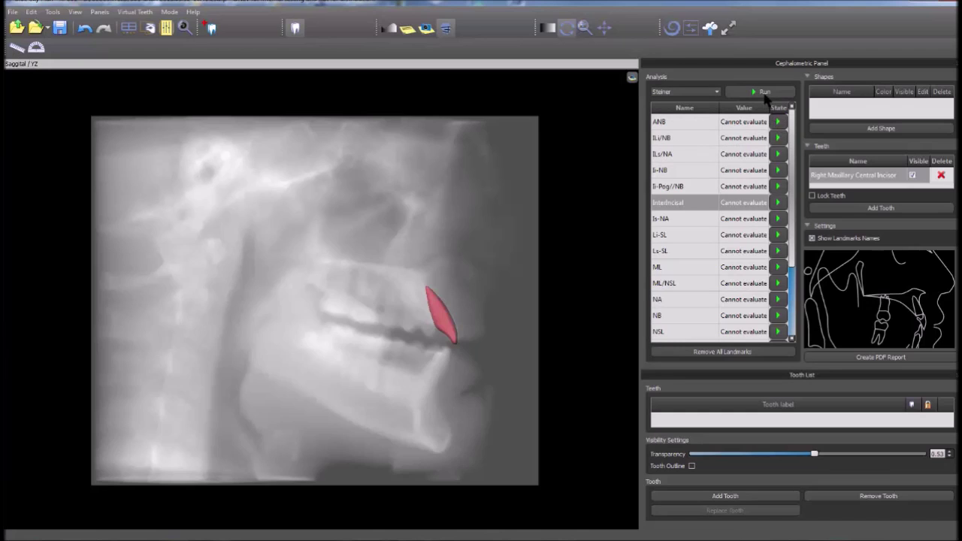
left_click(764, 93)
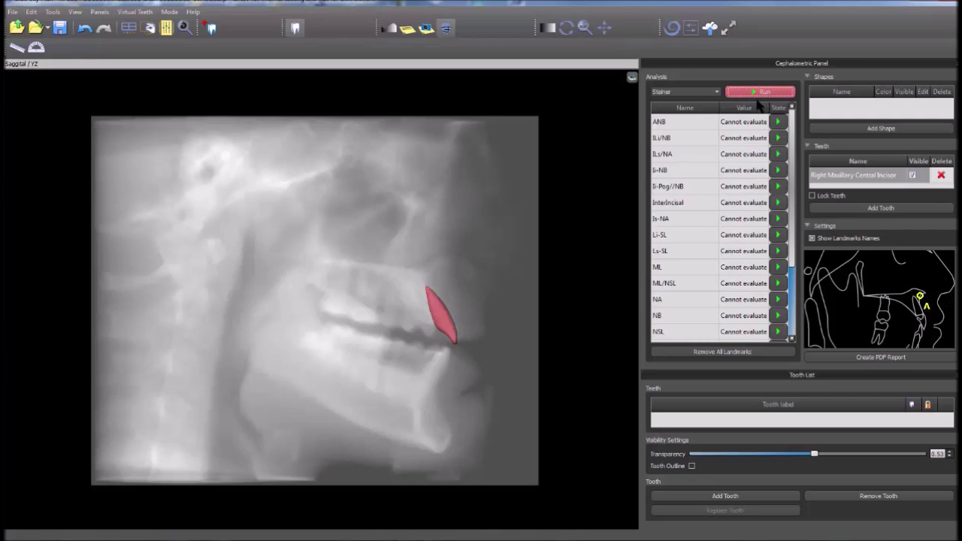
Place Steiner landmarks A, B, N and the next prompted point, then start saving the PDF report
left_click(426, 277)
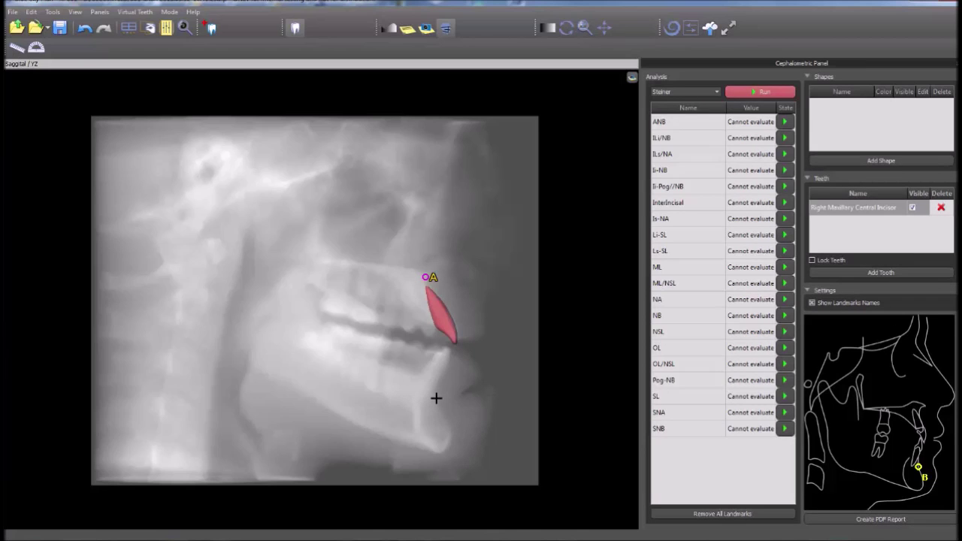
left_click(436, 398)
left_click(449, 187)
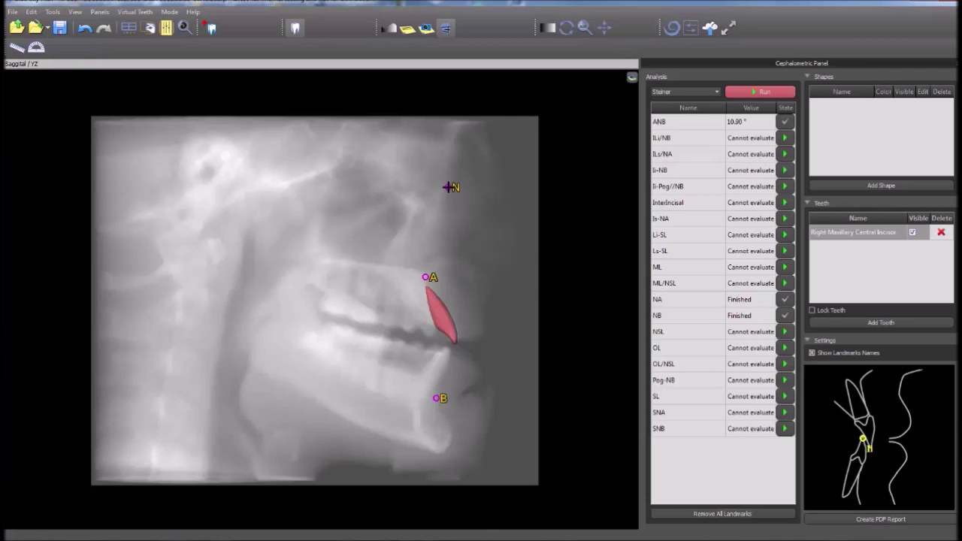
left_click(449, 187)
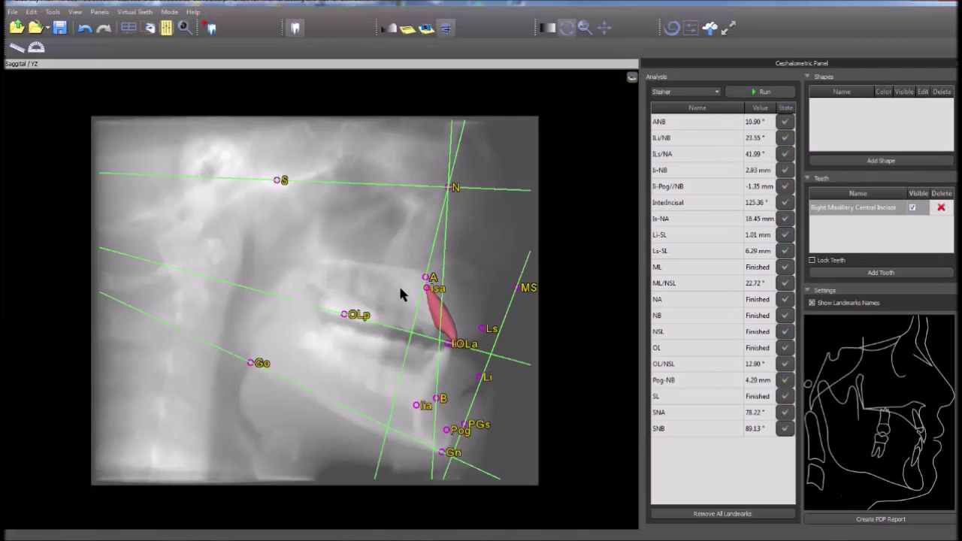
left_click(865, 520)
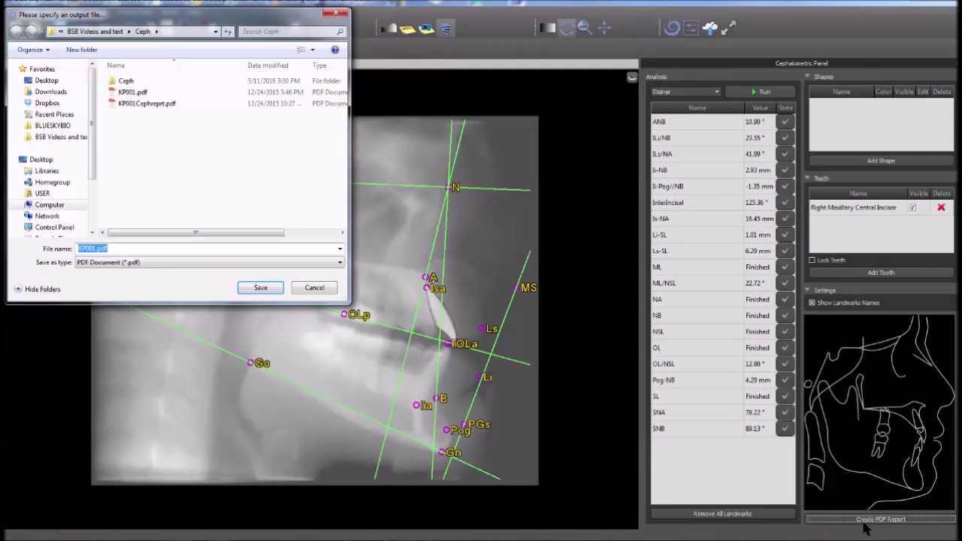